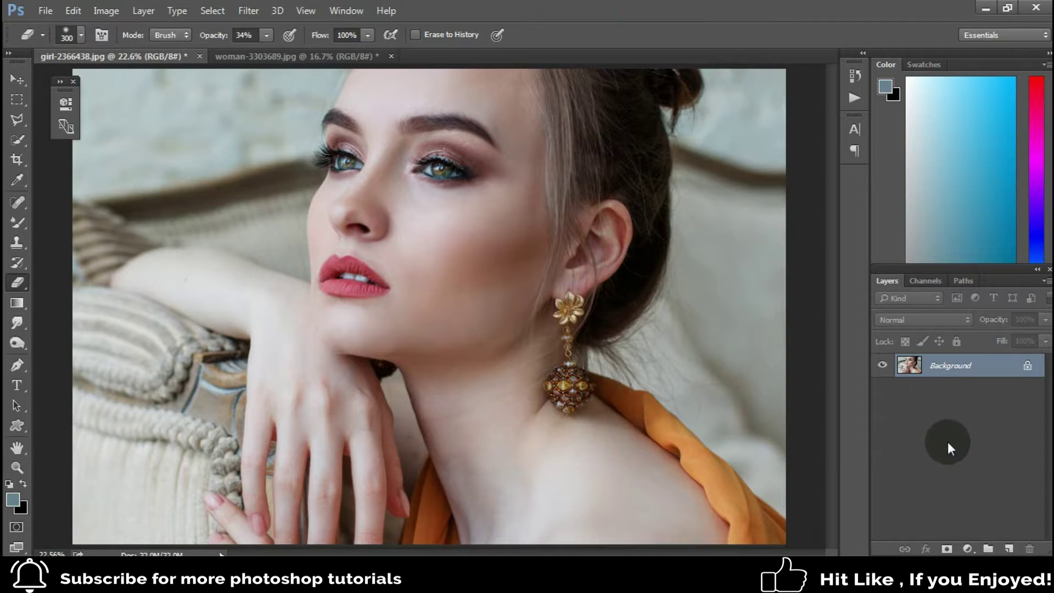
# Add a Channel Mixer layer whose Blue output mixes Green 100 and Blue 0
pyautogui.click(967, 546)
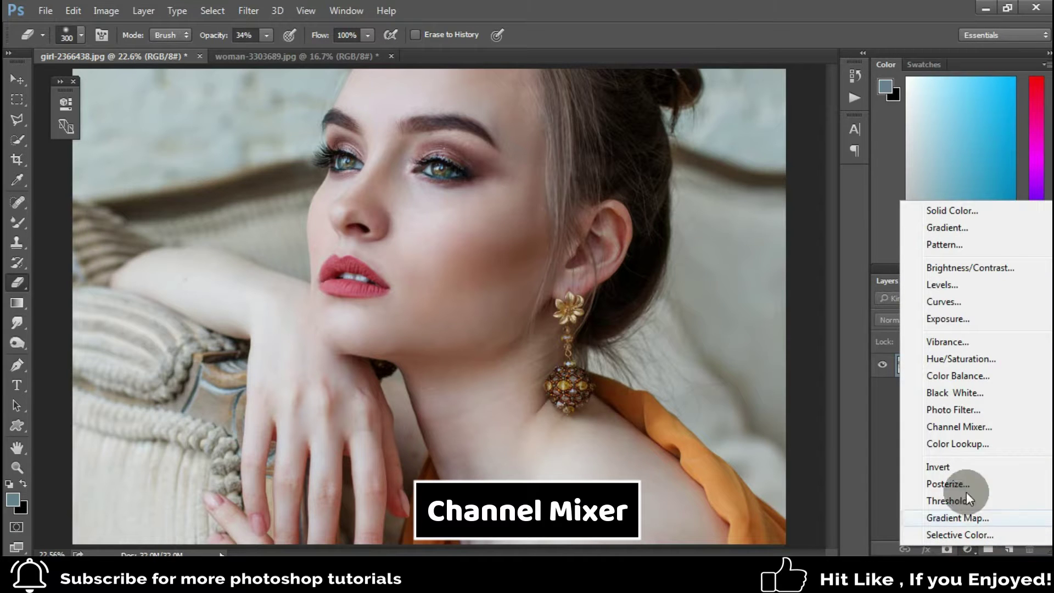
pyautogui.click(966, 425)
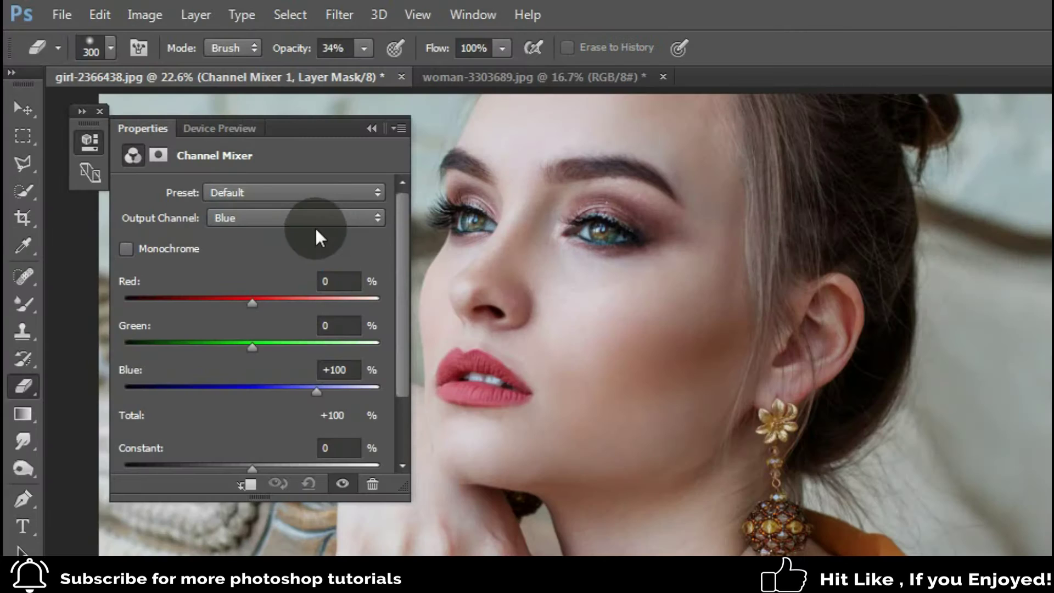
pyautogui.click(232, 161)
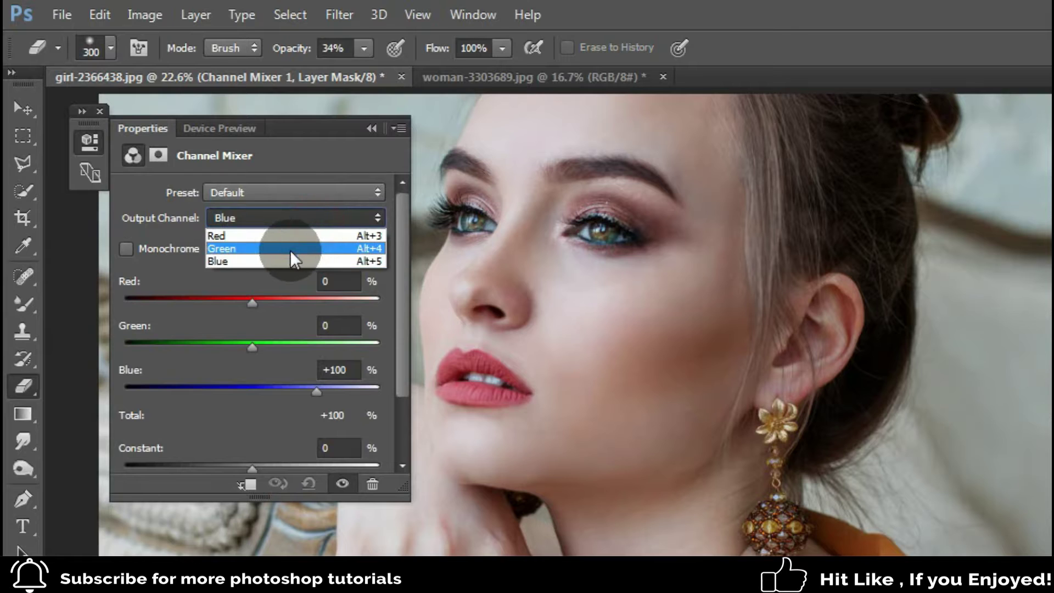
pyautogui.click(289, 262)
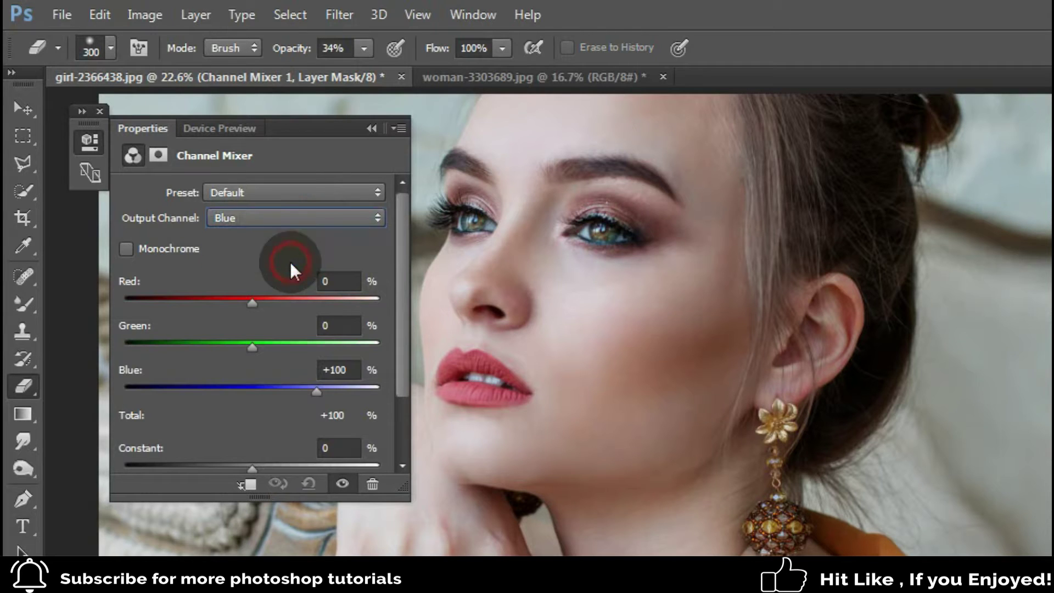
pyautogui.click(343, 328)
pyautogui.write('10')
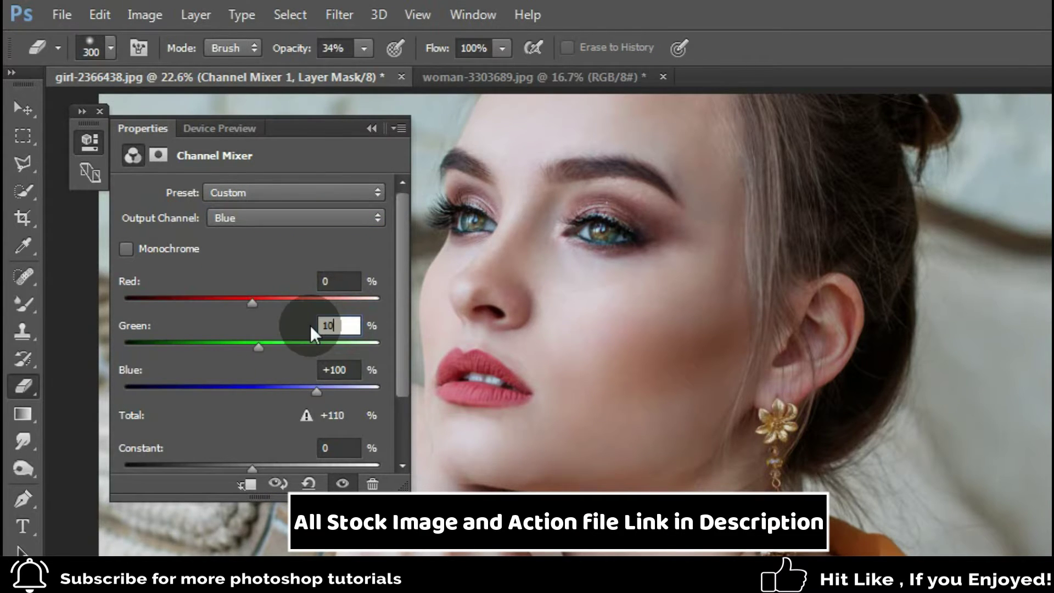
pyautogui.write('0')
pyautogui.click(355, 367)
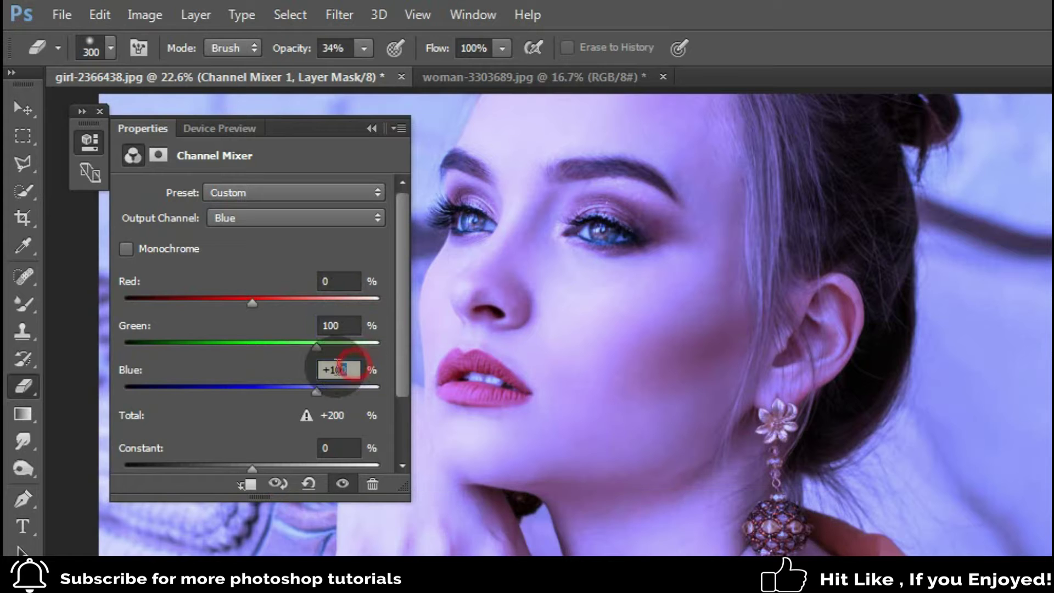
pyautogui.write('0')
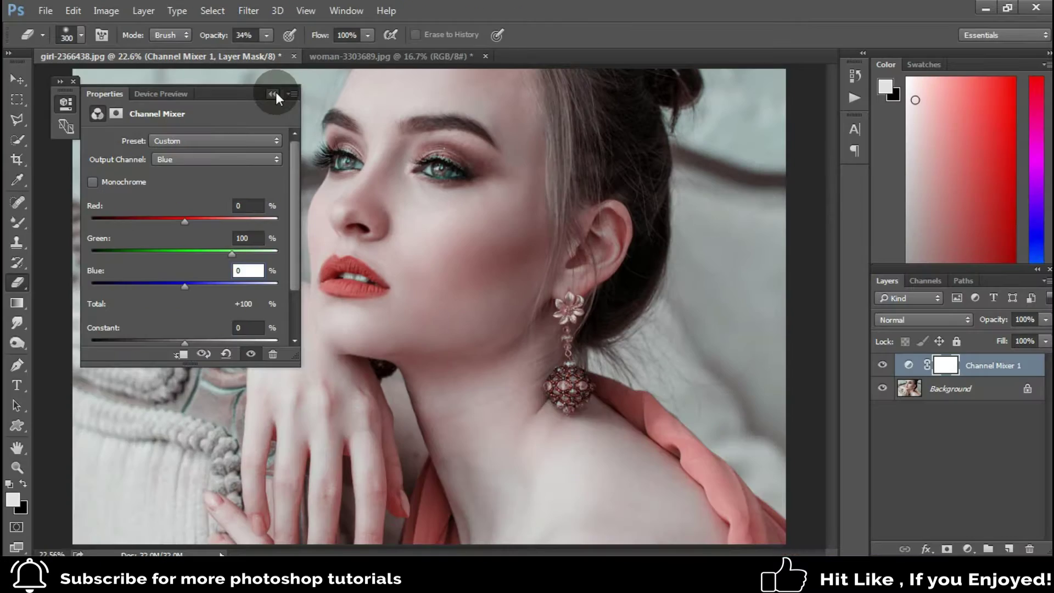
# Set the Channel Mixer layer's blend mode to Lighten
pyautogui.click(275, 94)
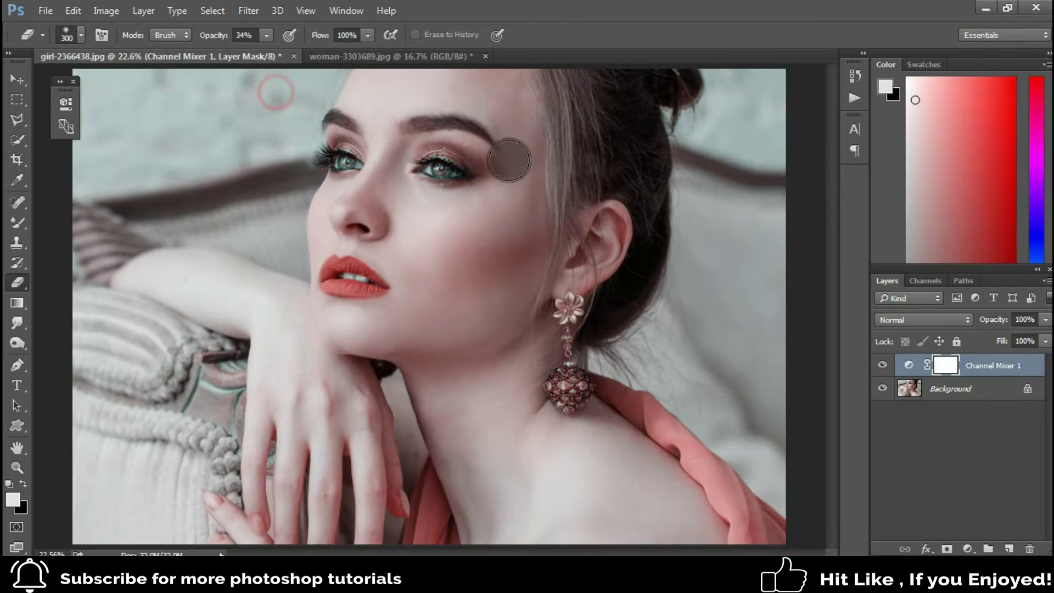
pyautogui.click(932, 323)
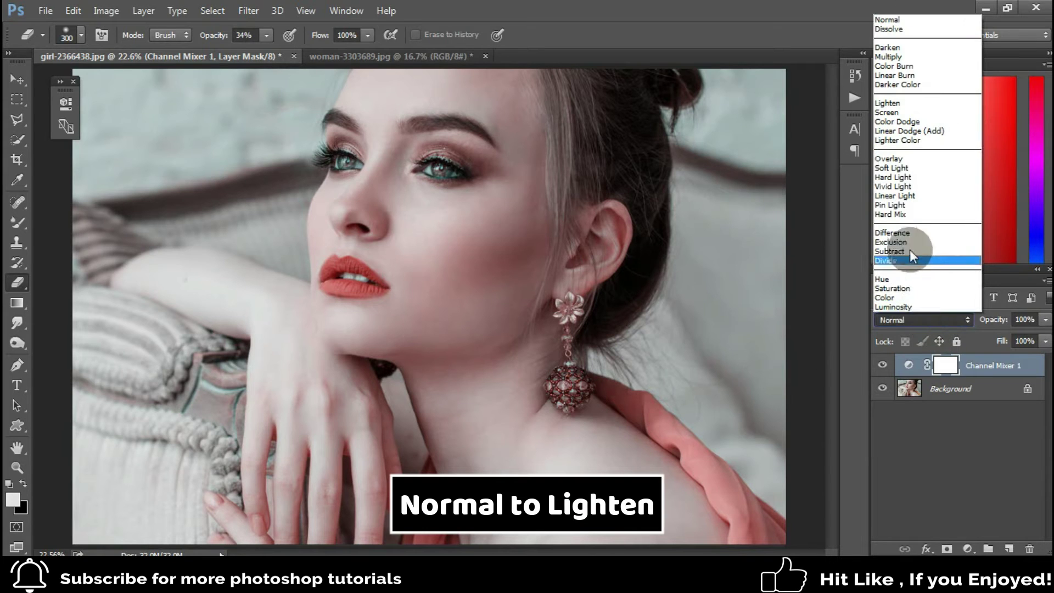
pyautogui.click(890, 104)
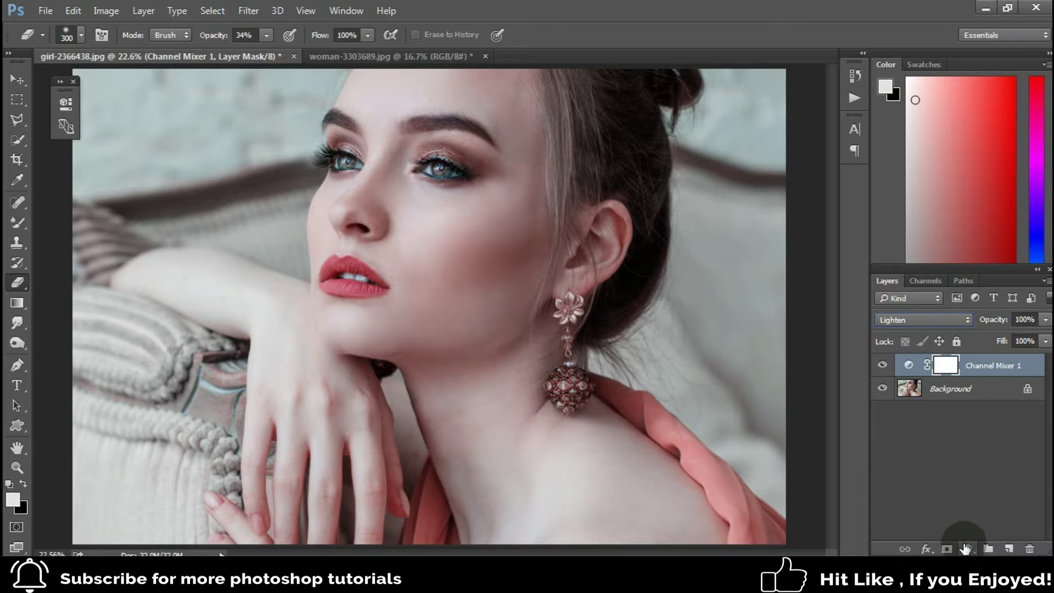
# Add a Hue/Saturation layer that drops the Cyans saturation to -80
pyautogui.click(965, 548)
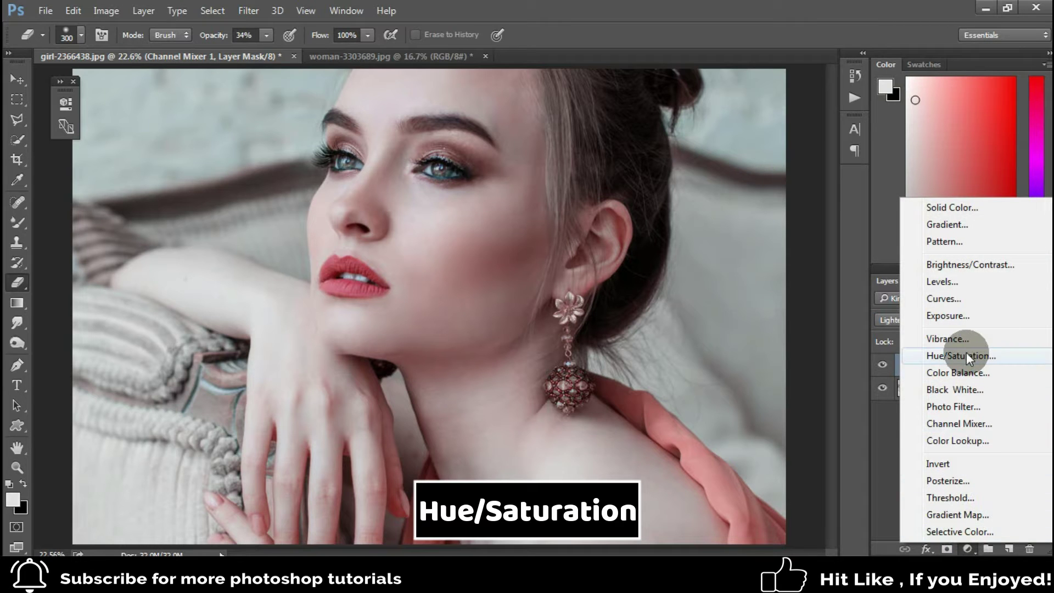
pyautogui.click(960, 356)
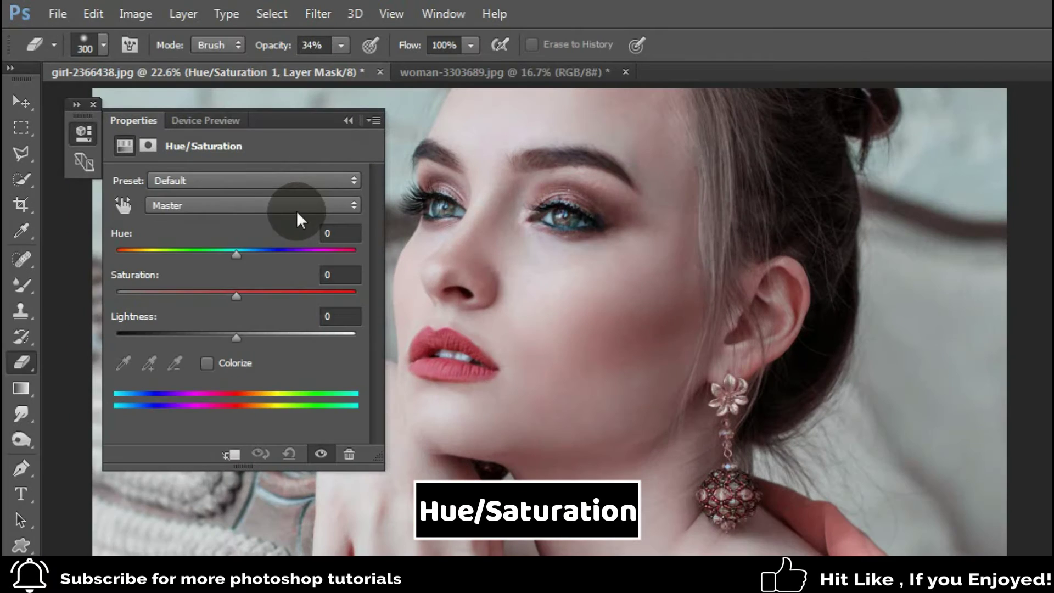
pyautogui.click(297, 212)
pyautogui.click(271, 267)
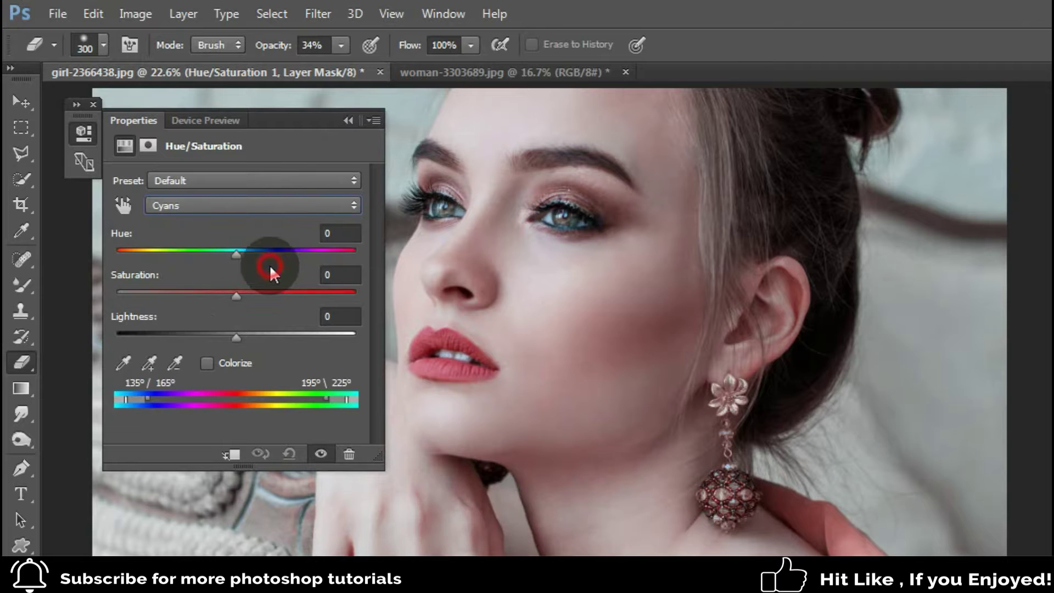
pyautogui.moveTo(240, 302); pyautogui.dragTo(168, 299)
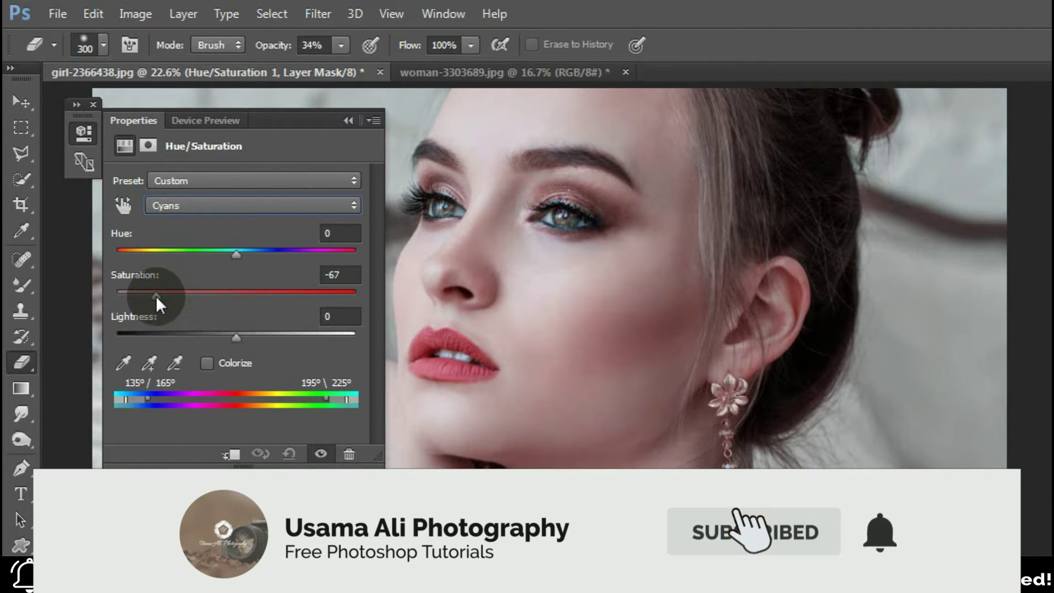
pyautogui.moveTo(168, 299); pyautogui.dragTo(142, 306)
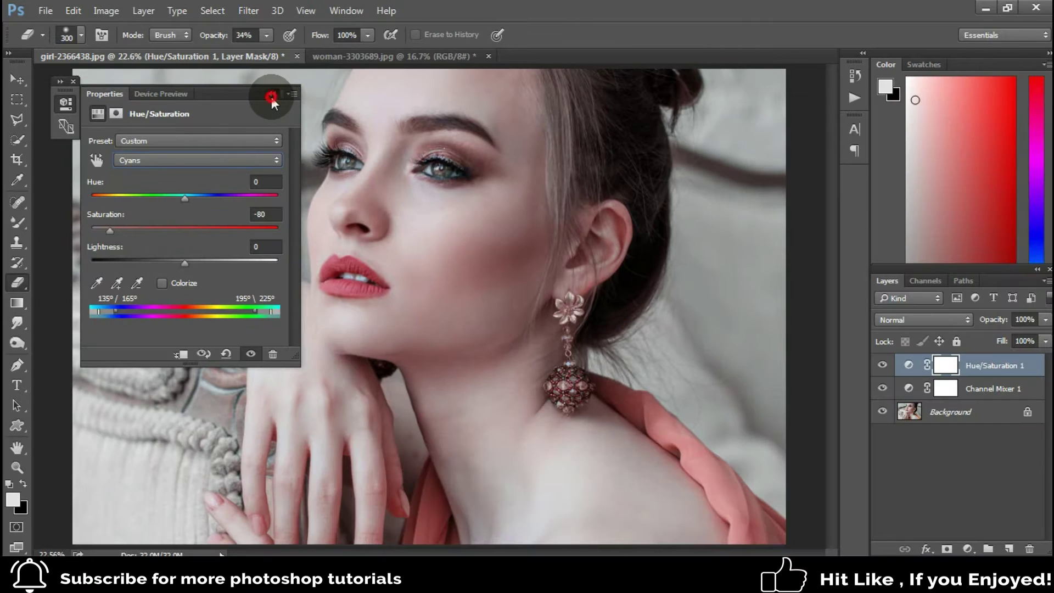
pyautogui.click(271, 97)
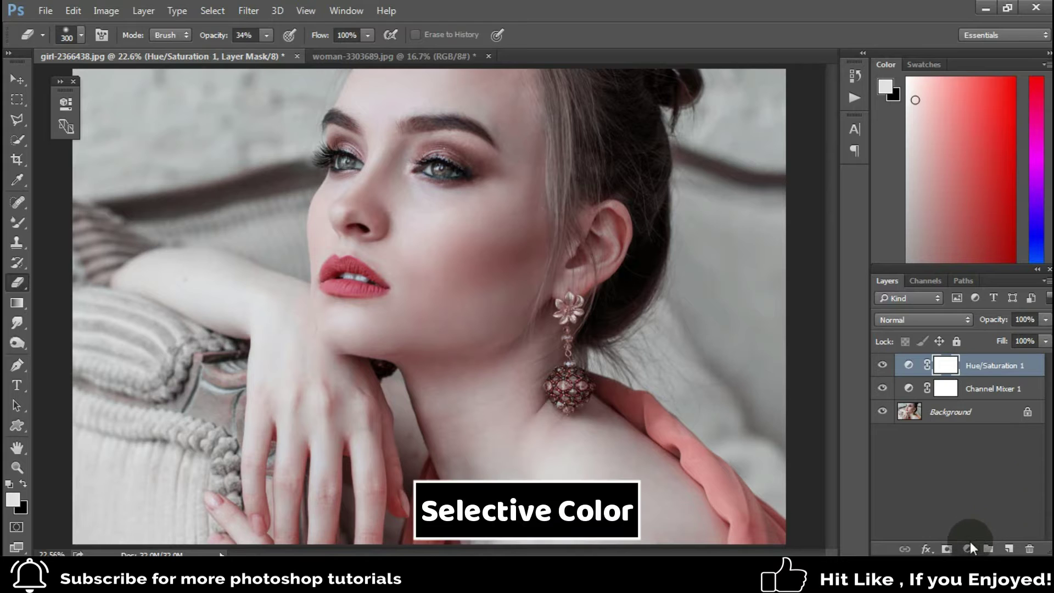
# Add a Selective Color layer with Reds at Cyan +50 and Yellow +100
pyautogui.click(969, 541)
pyautogui.click(969, 536)
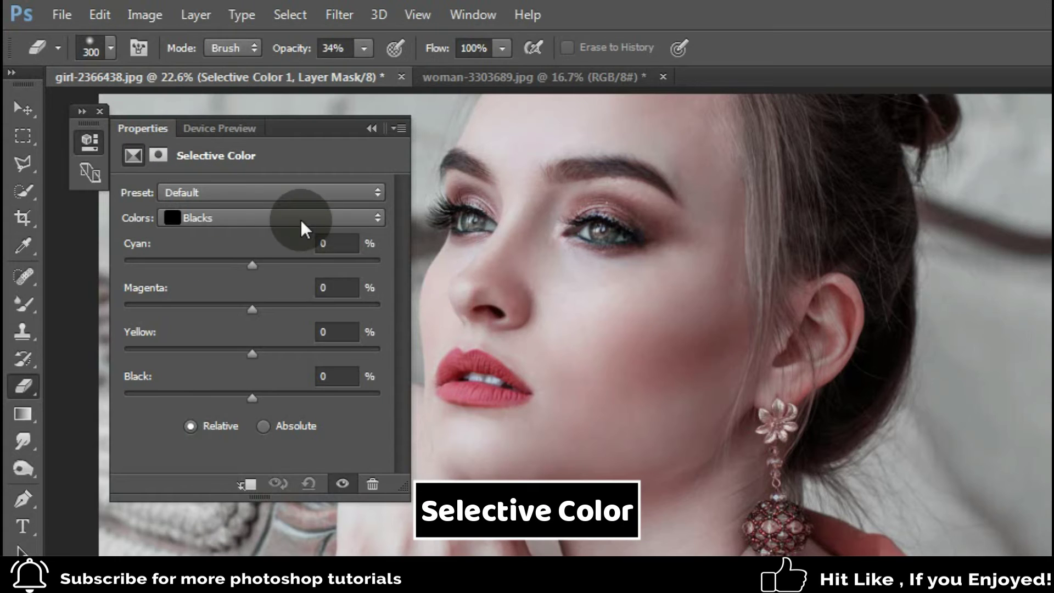
pyautogui.click(298, 217)
pyautogui.click(290, 237)
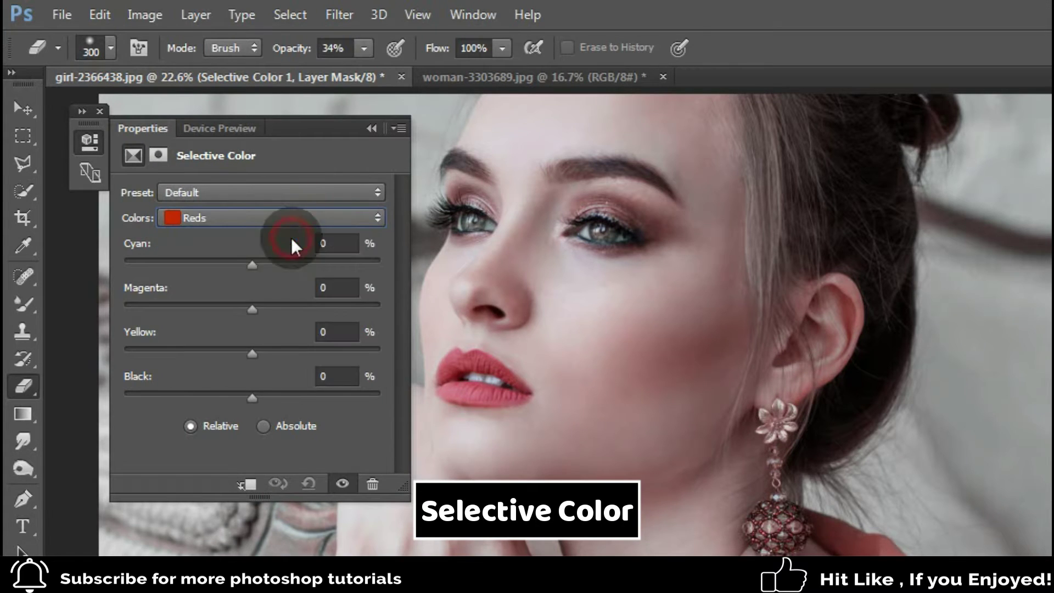
pyautogui.moveTo(265, 265); pyautogui.dragTo(289, 262)
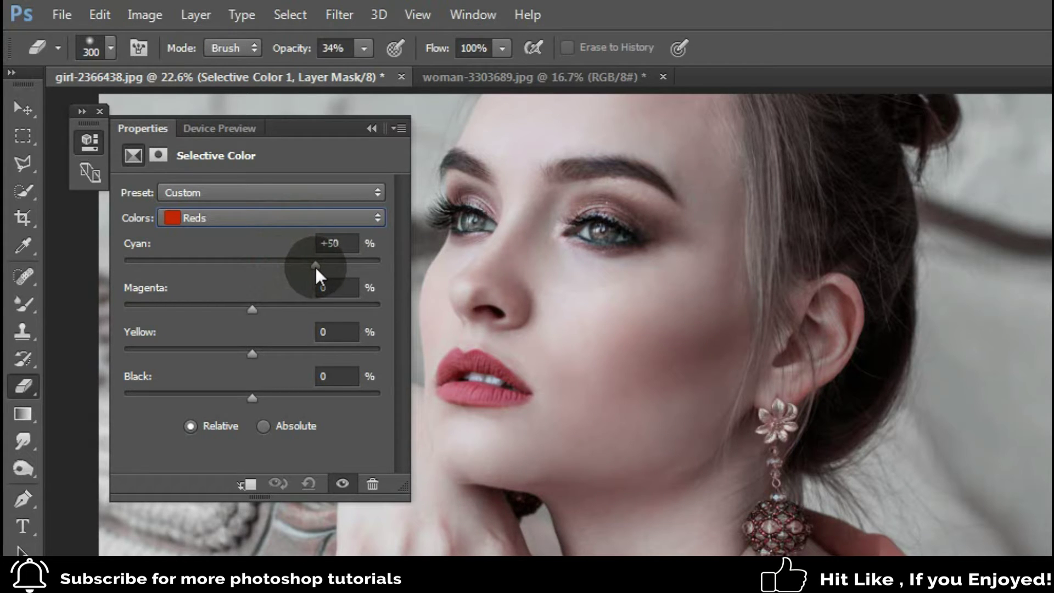
pyautogui.moveTo(343, 352); pyautogui.dragTo(418, 329)
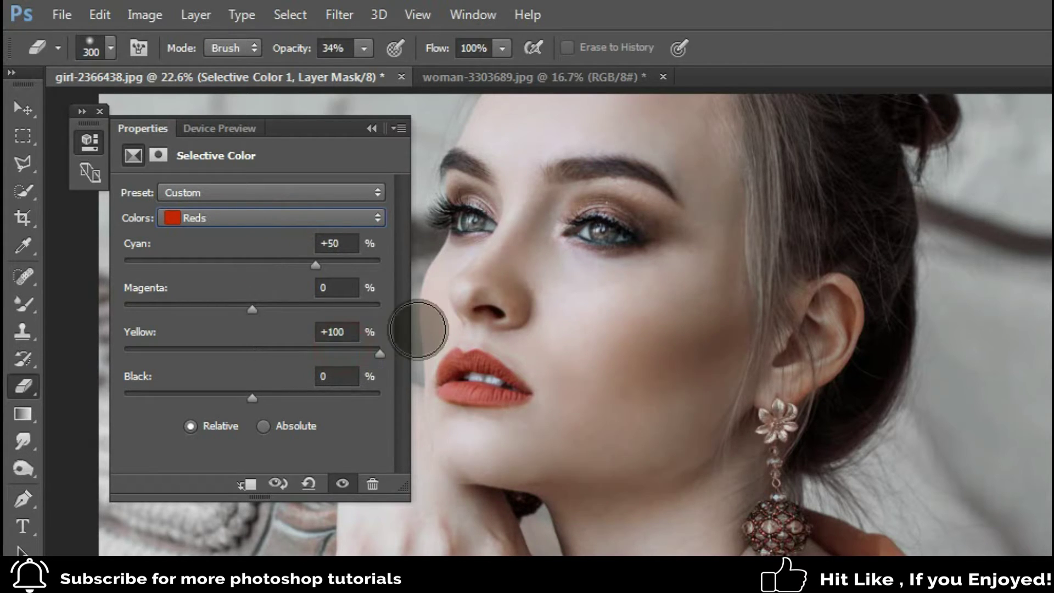
# Set the Selective Color Neutrals to Cyan -20, Yellow +10 and Black +10
pyautogui.click(278, 214)
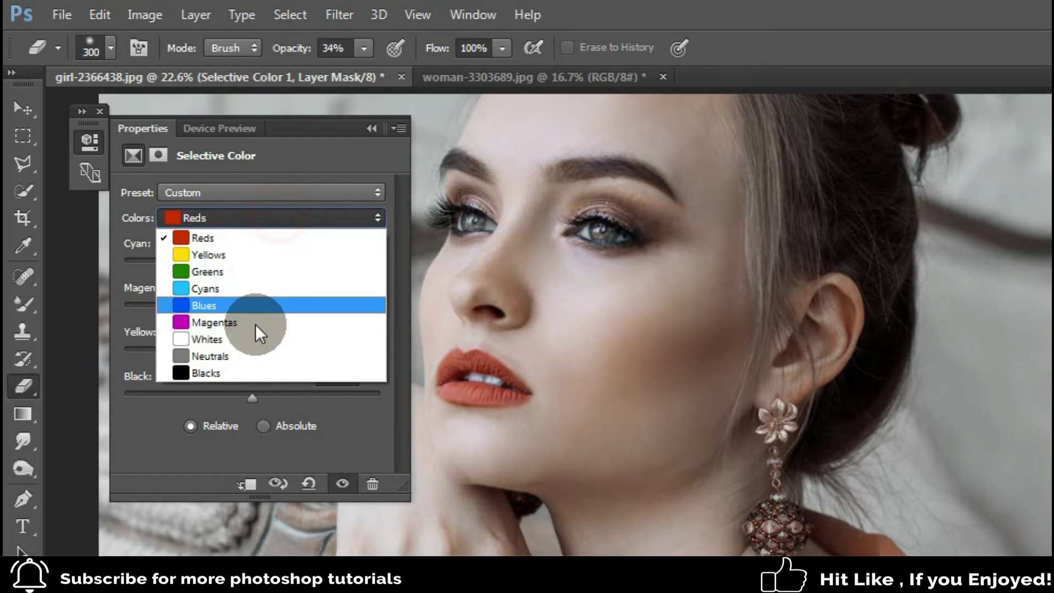
pyautogui.click(255, 356)
pyautogui.moveTo(252, 263); pyautogui.dragTo(226, 269)
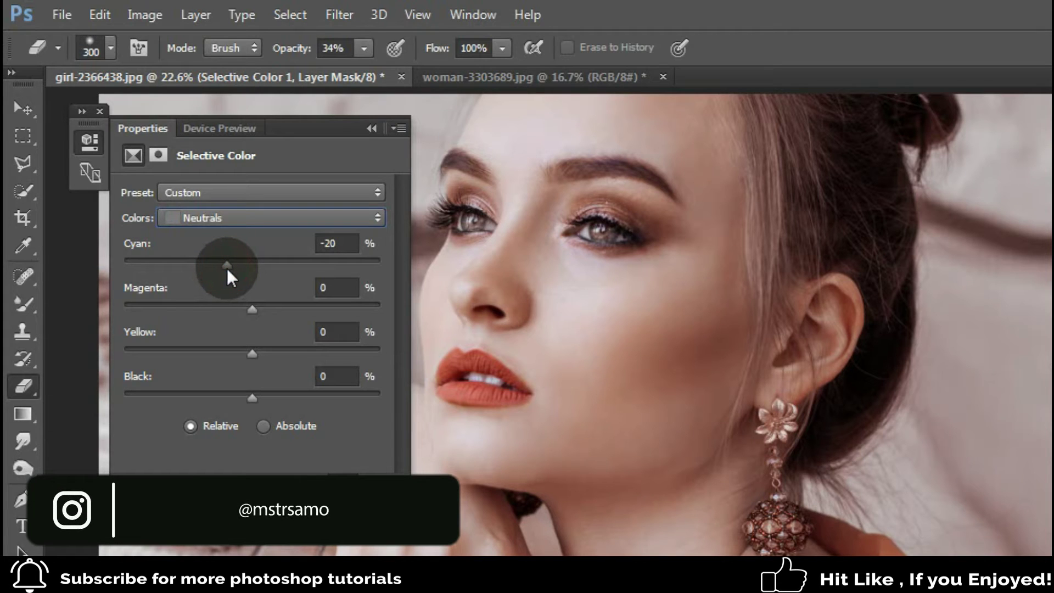
pyautogui.moveTo(253, 352); pyautogui.dragTo(264, 355)
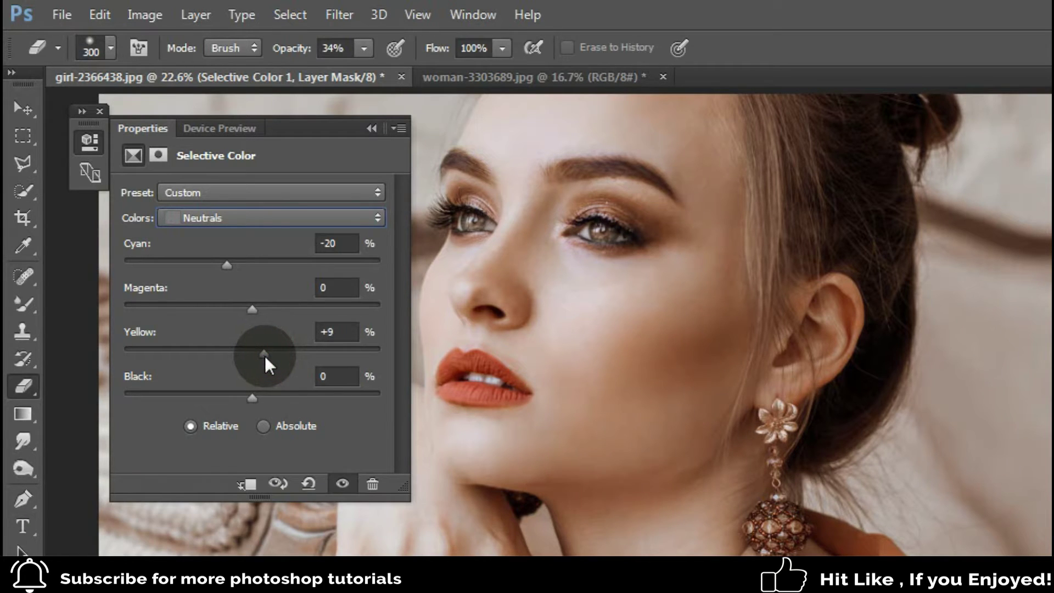
pyautogui.click(263, 399)
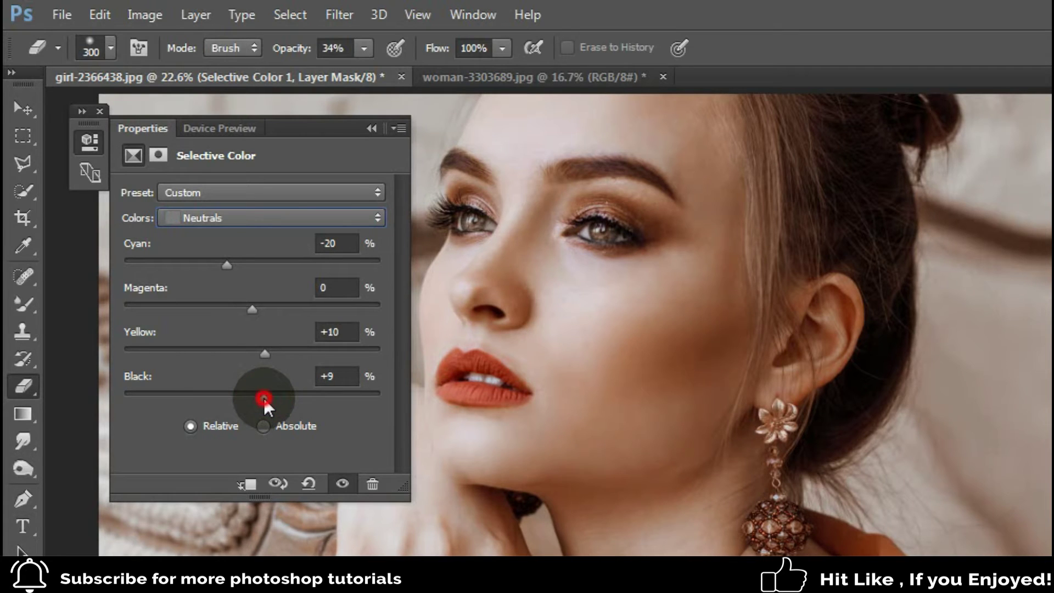
pyautogui.moveTo(264, 400); pyautogui.dragTo(266, 404)
pyautogui.click(344, 386)
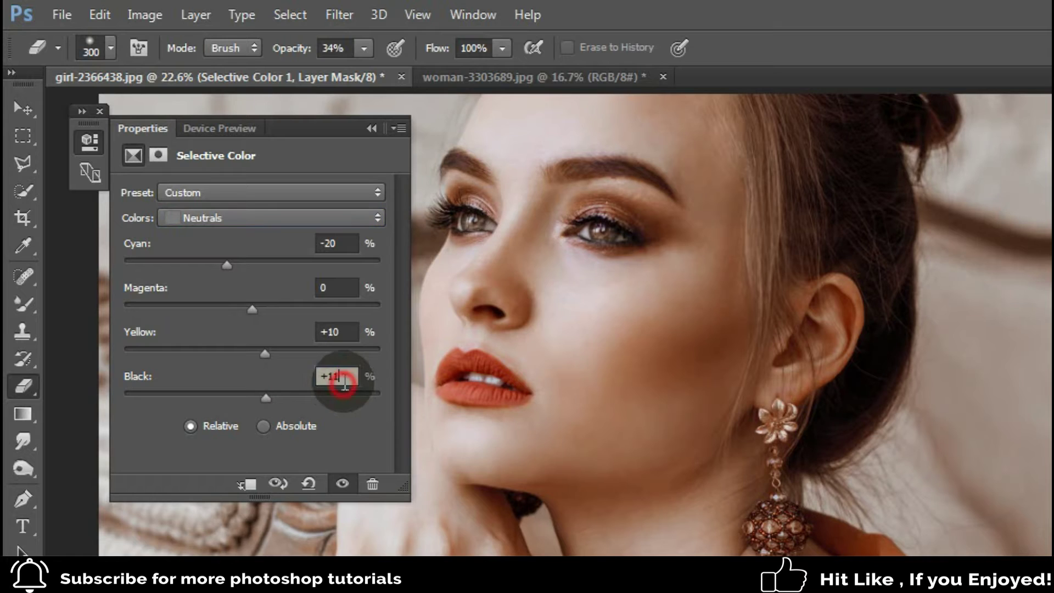
pyautogui.press('BackSpace')
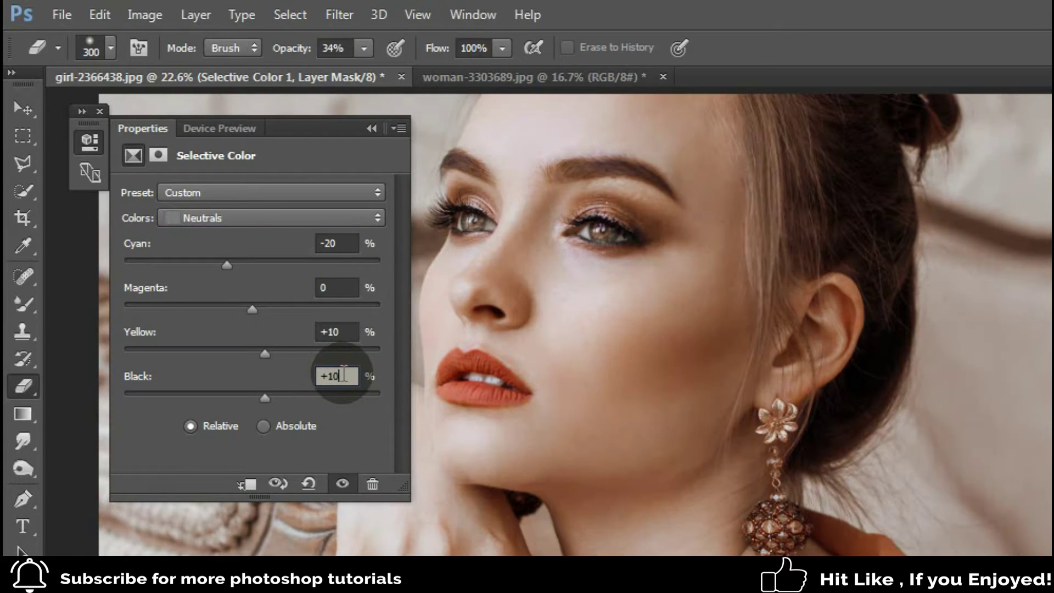
pyautogui.write('0')
# Set the Selective Color Blacks to Cyan -20
pyautogui.click(267, 209)
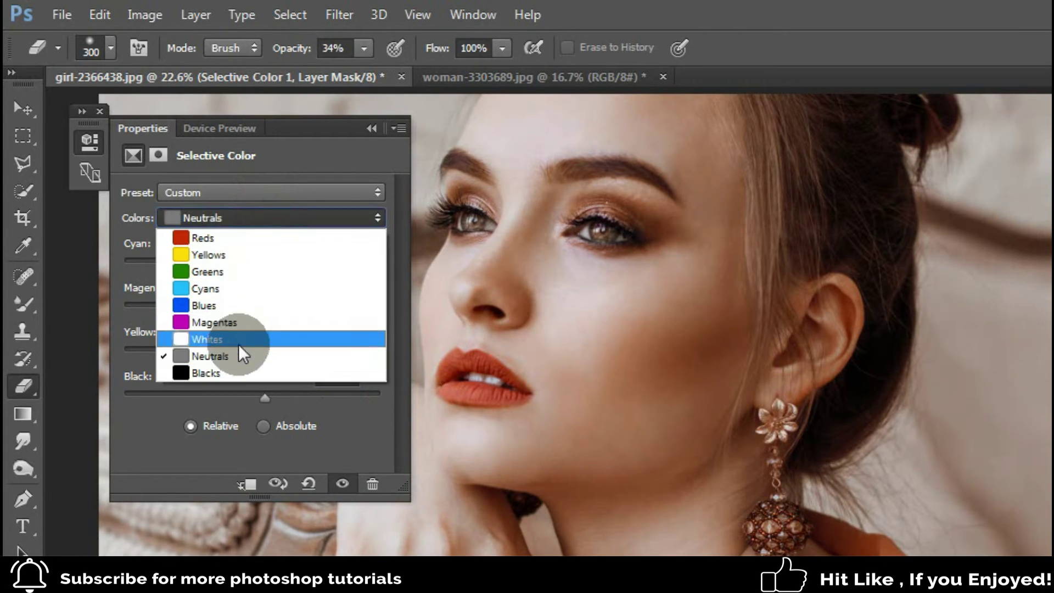
pyautogui.click(240, 373)
pyautogui.moveTo(252, 264); pyautogui.dragTo(242, 270)
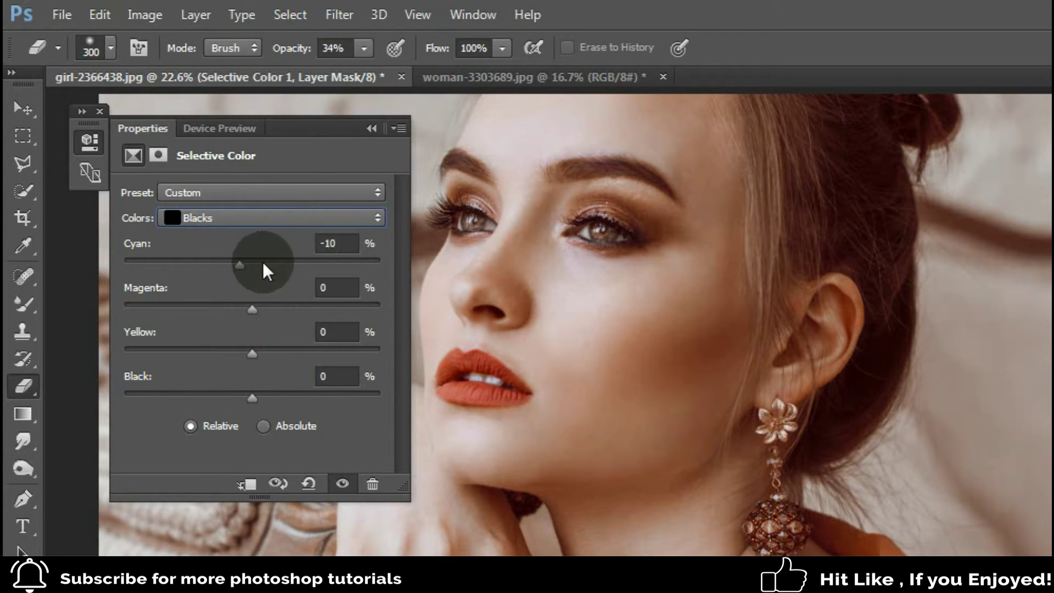
pyautogui.moveTo(240, 269); pyautogui.dragTo(227, 268)
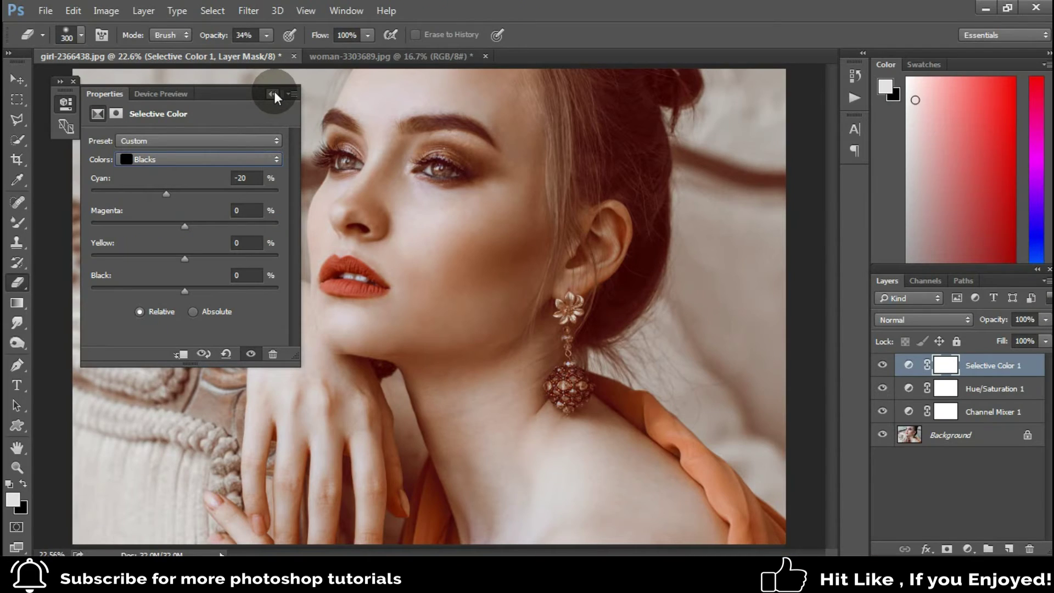
pyautogui.click(272, 94)
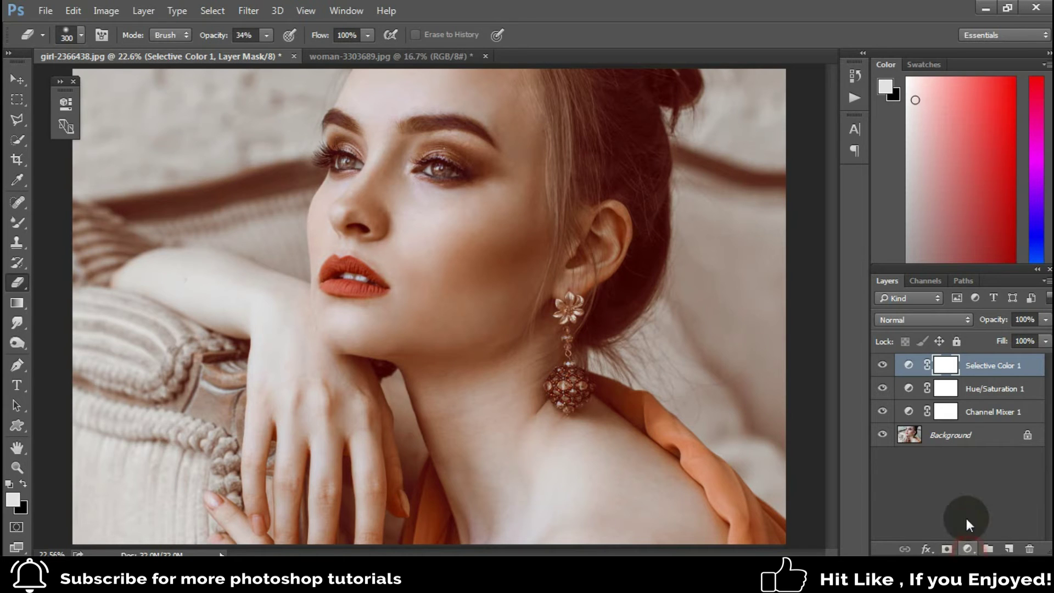
# Add a Brightness/Contrast layer with Contrast 25
pyautogui.click(967, 548)
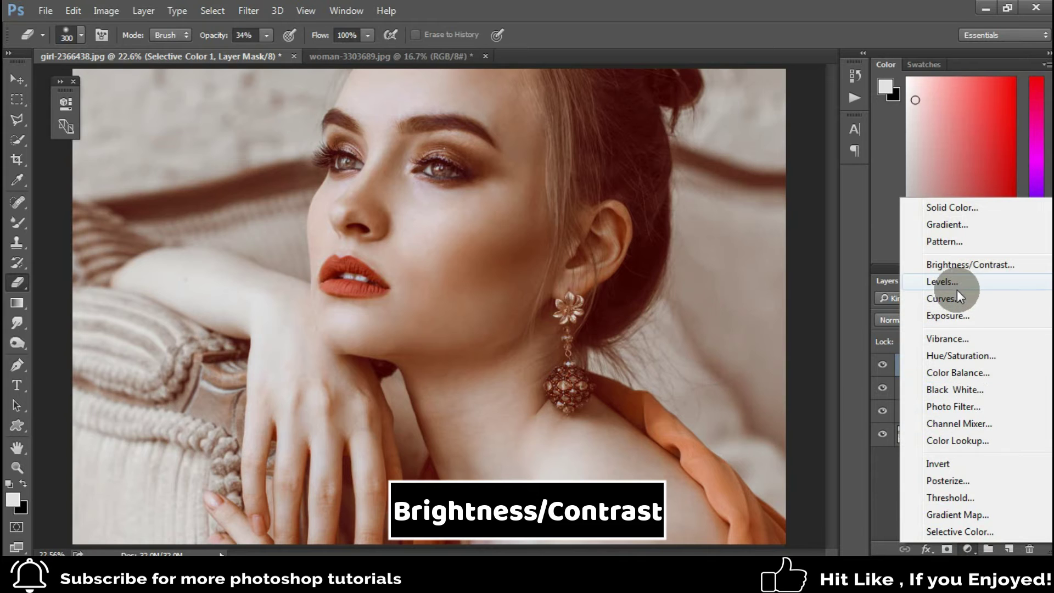
pyautogui.click(957, 265)
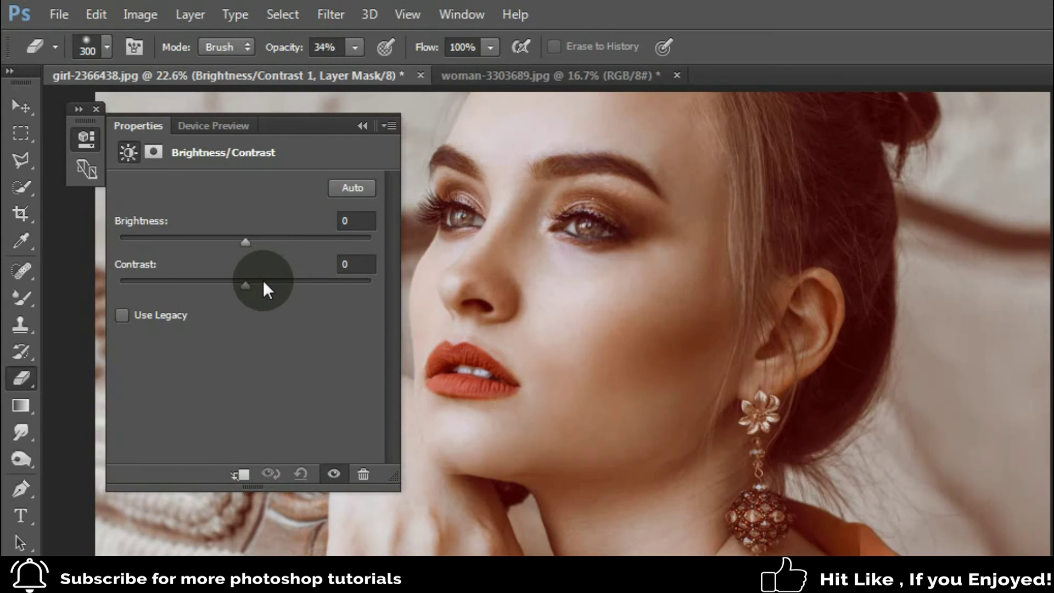
pyautogui.moveTo(264, 282); pyautogui.dragTo(276, 294)
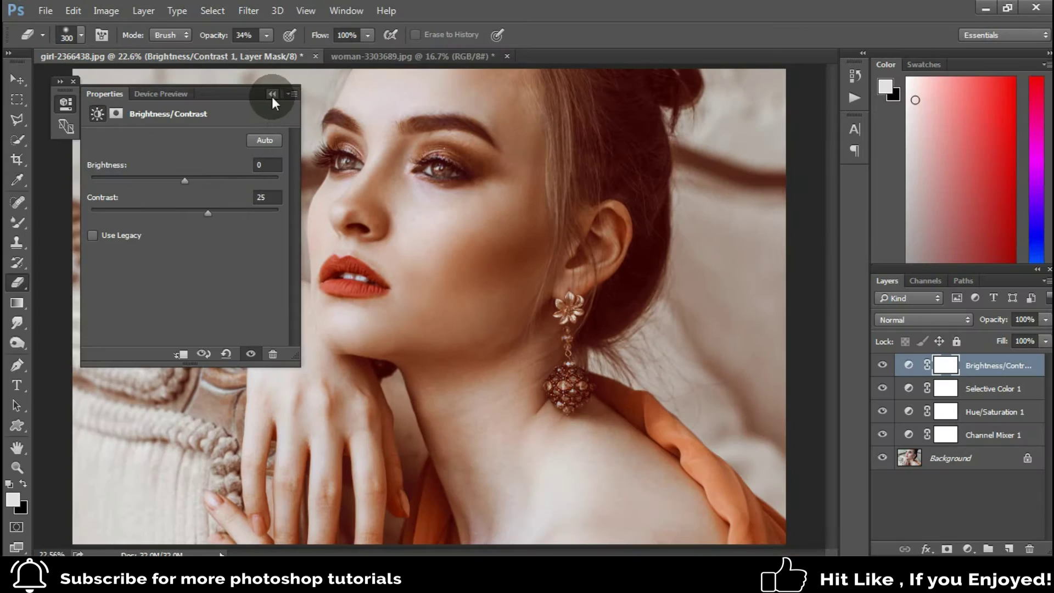
pyautogui.click(273, 98)
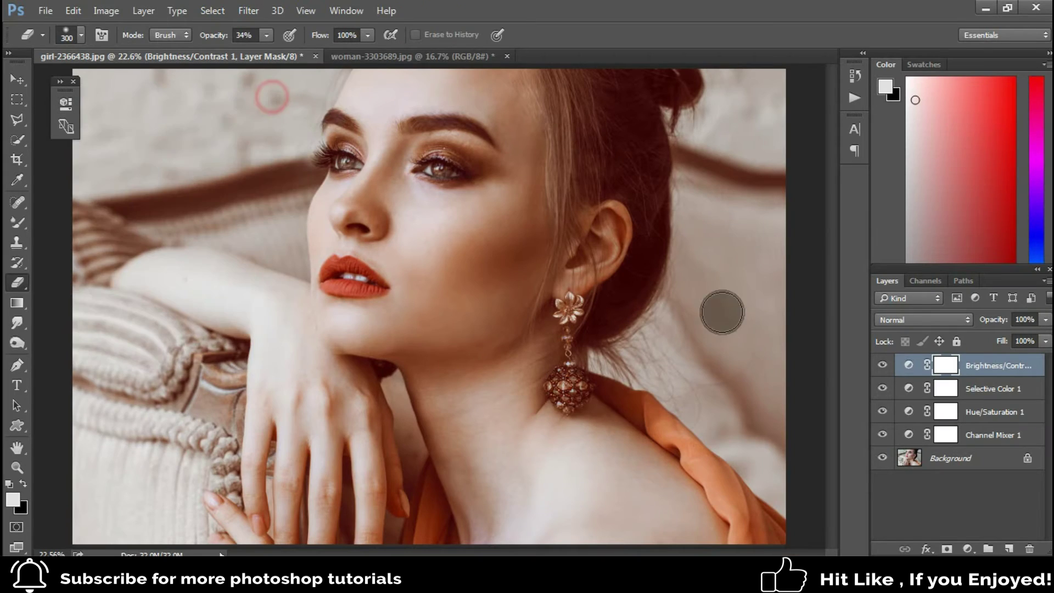
# Group the four adjustment layers as Group 1, compare before/after, then view woman-3303689.jpg
pyautogui.click(990, 434)
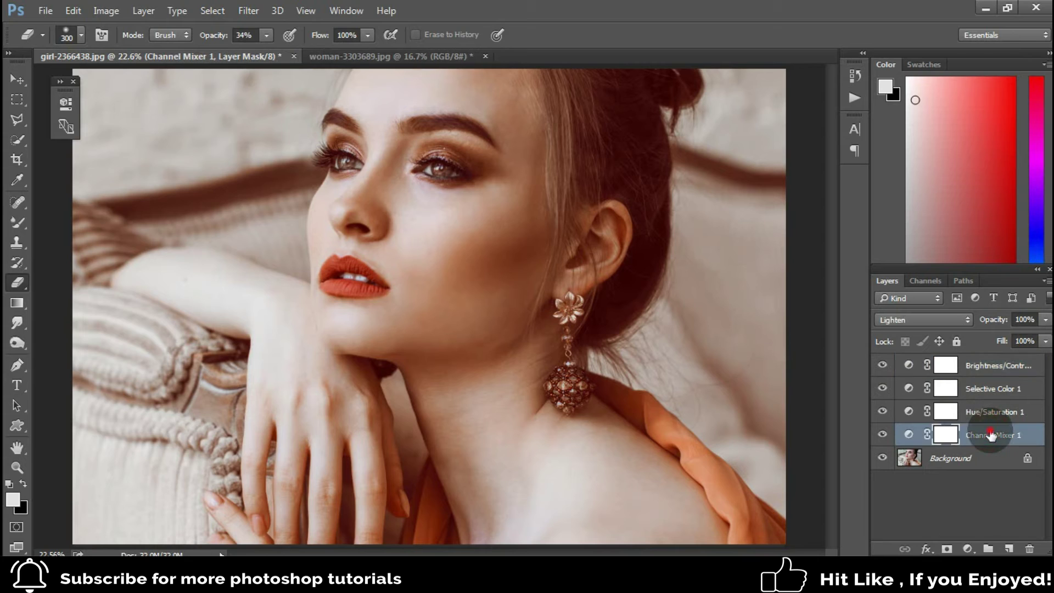
pyautogui.keyDown('shift'); pyautogui.click(986, 374); pyautogui.keyUp('shift')
pyautogui.hotkey('ctrl', 'g')
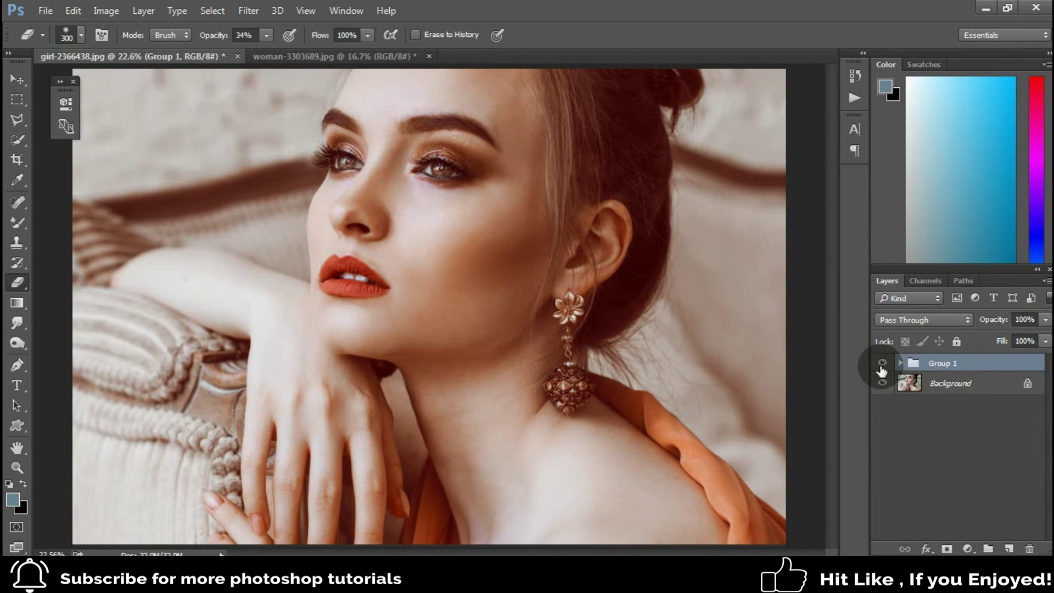
pyautogui.click(882, 363)
pyautogui.click(881, 363)
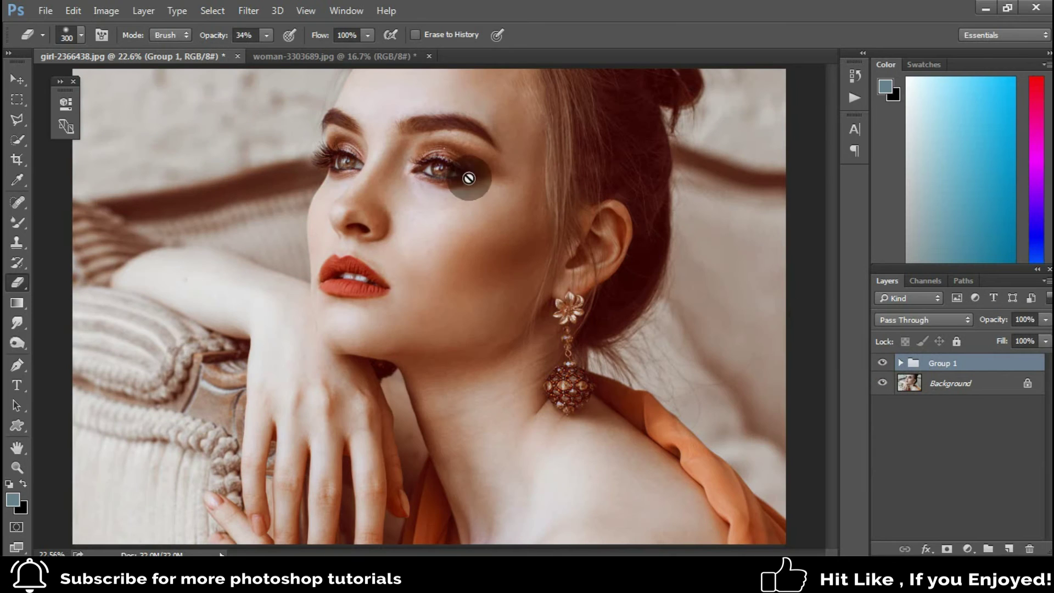
pyautogui.click(338, 54)
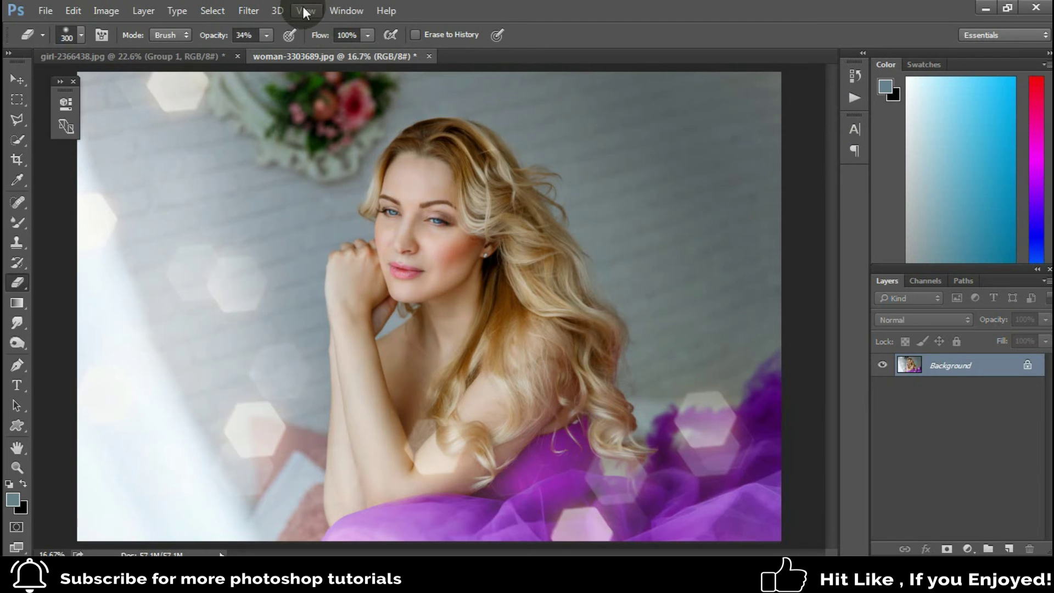
# Load the Pro Gold Effect .ATN file into the Actions panel
pyautogui.click(346, 10)
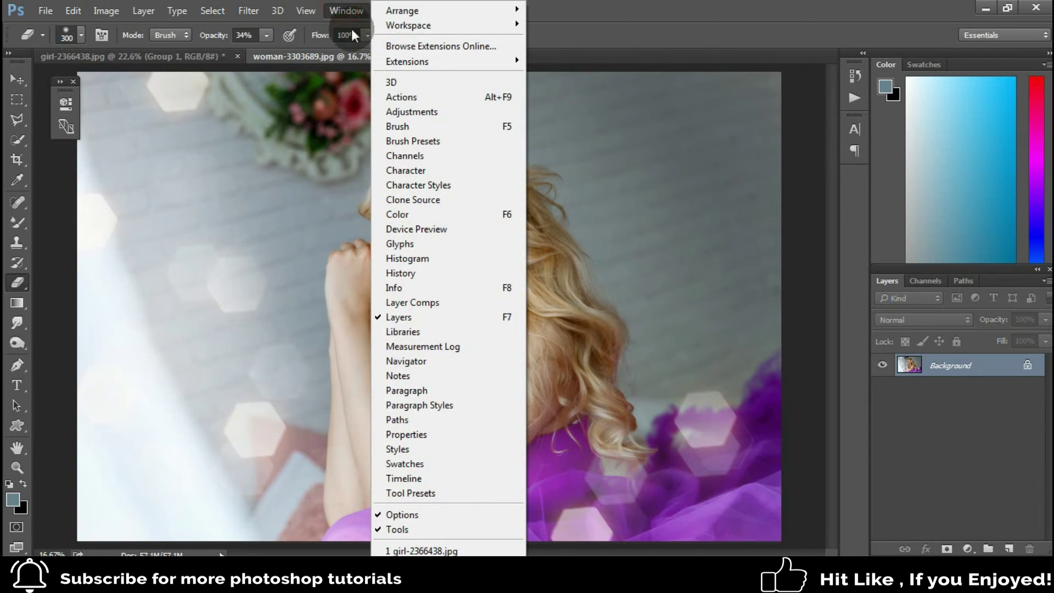
pyautogui.click(406, 99)
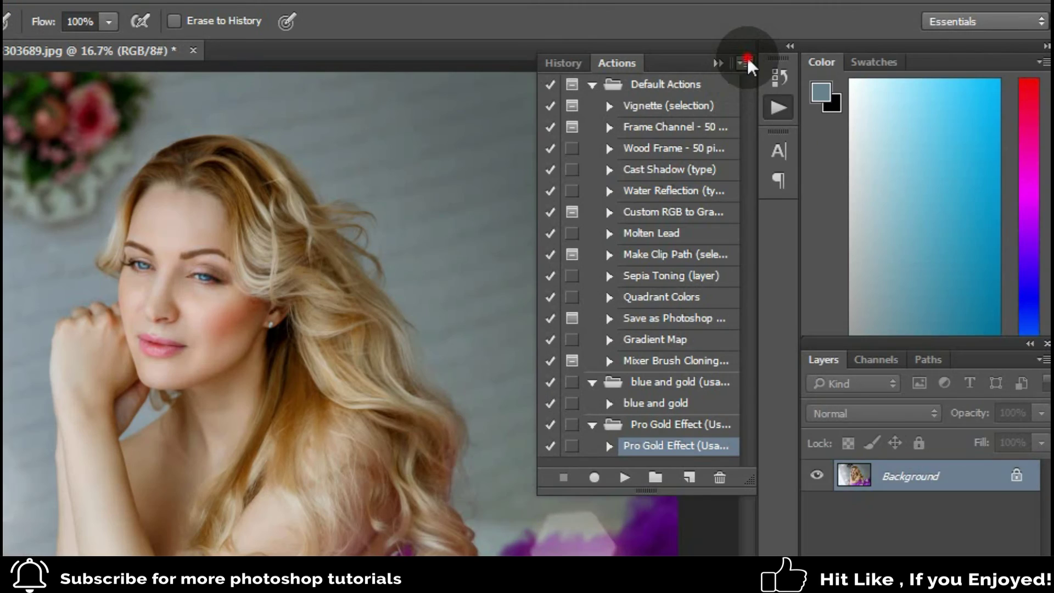
pyautogui.click(746, 62)
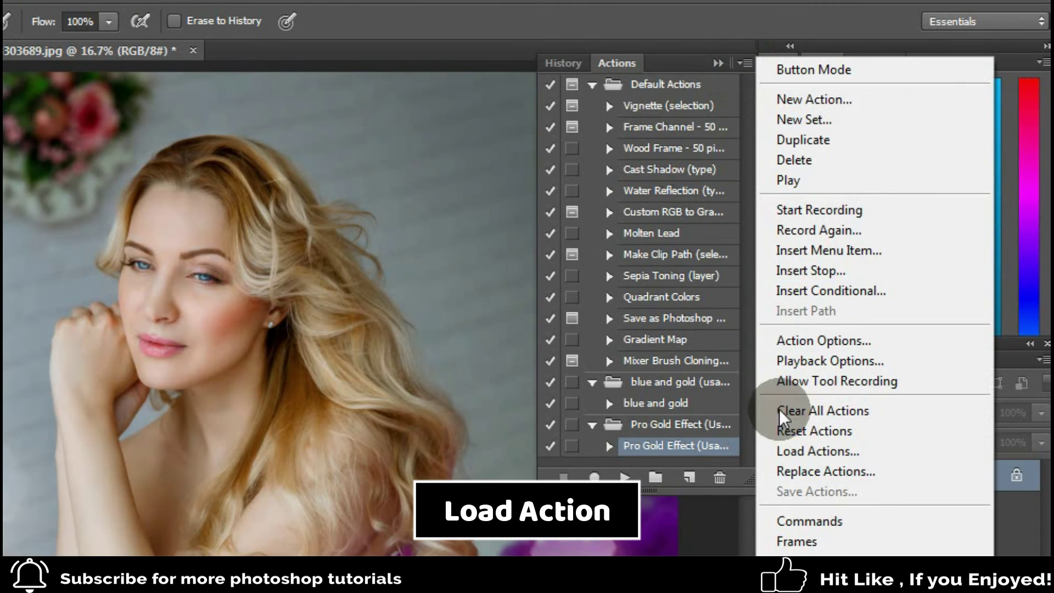
pyautogui.click(806, 451)
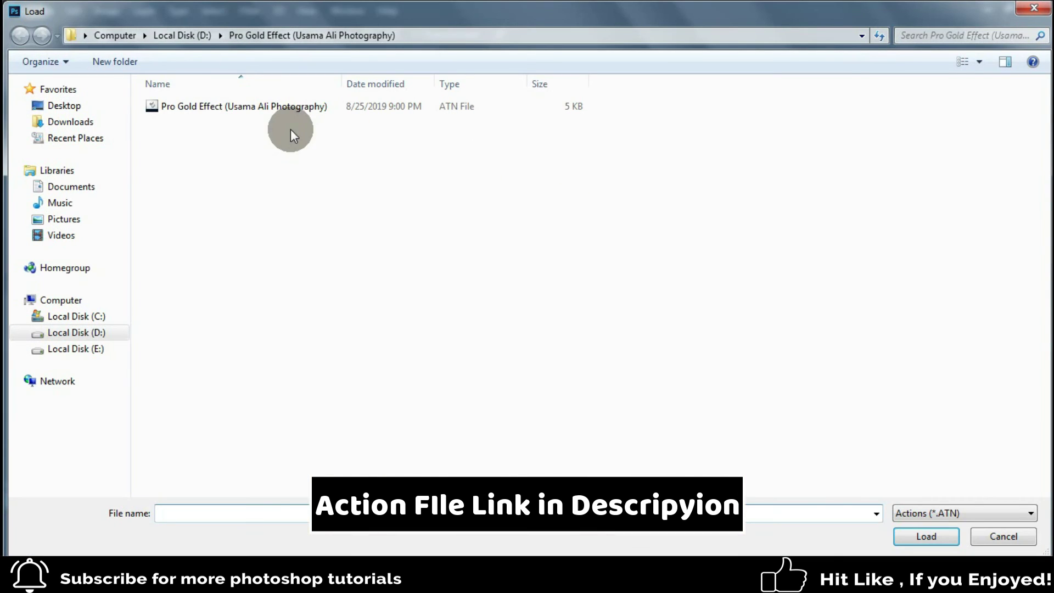
pyautogui.click(205, 107)
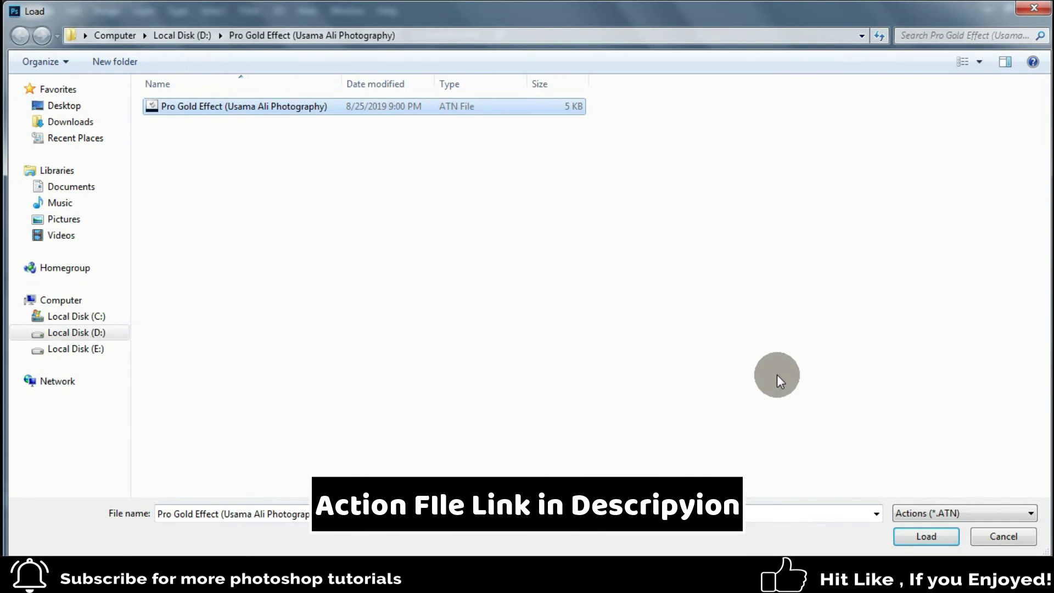
pyautogui.click(925, 536)
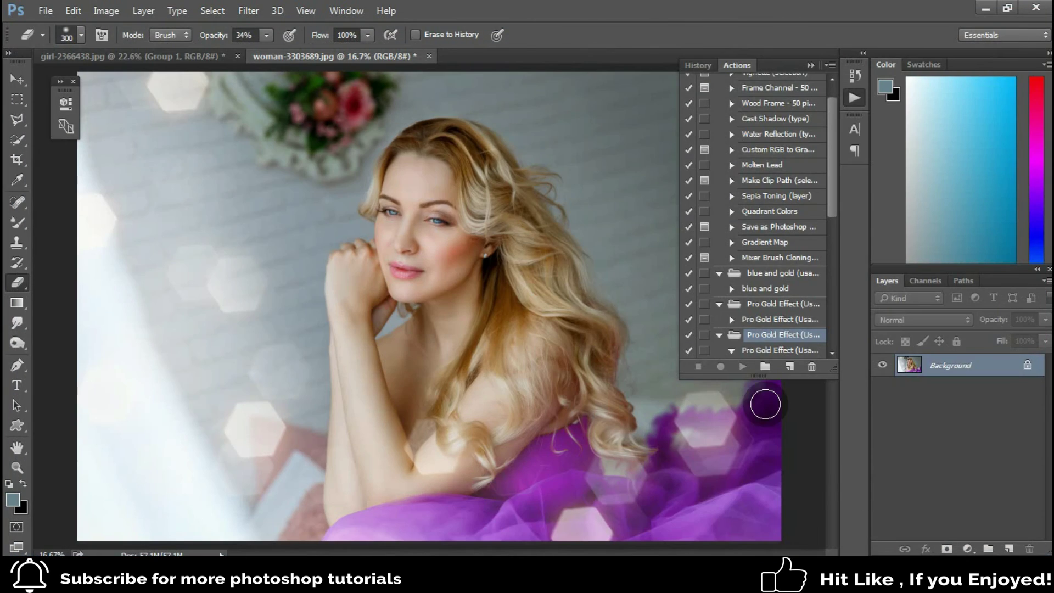
# Play the Pro Gold Effect action on the woman photo
pyautogui.scroll(-1, 771, 329)
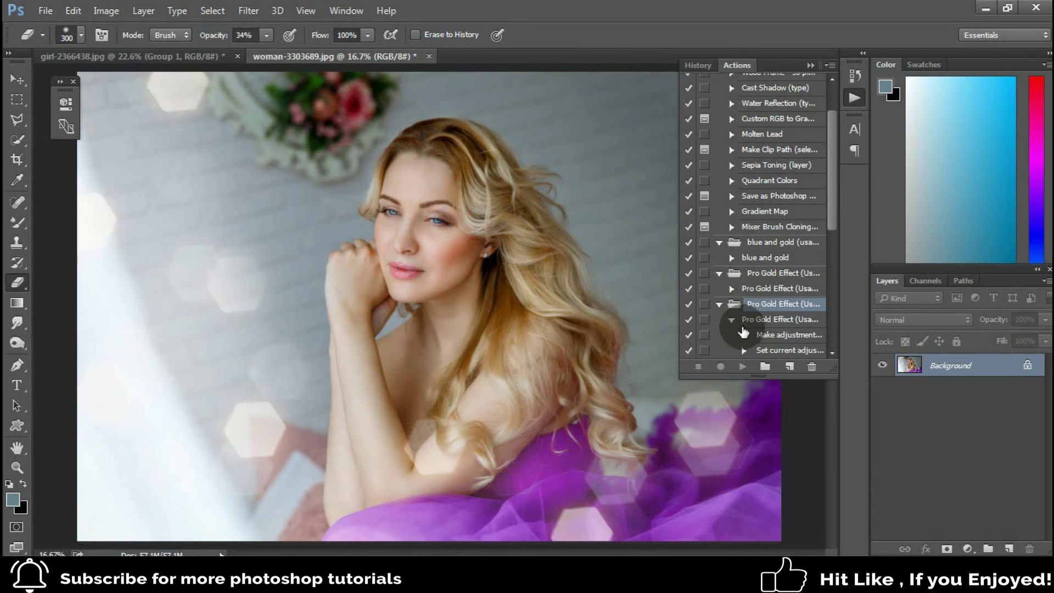
pyautogui.click(719, 305)
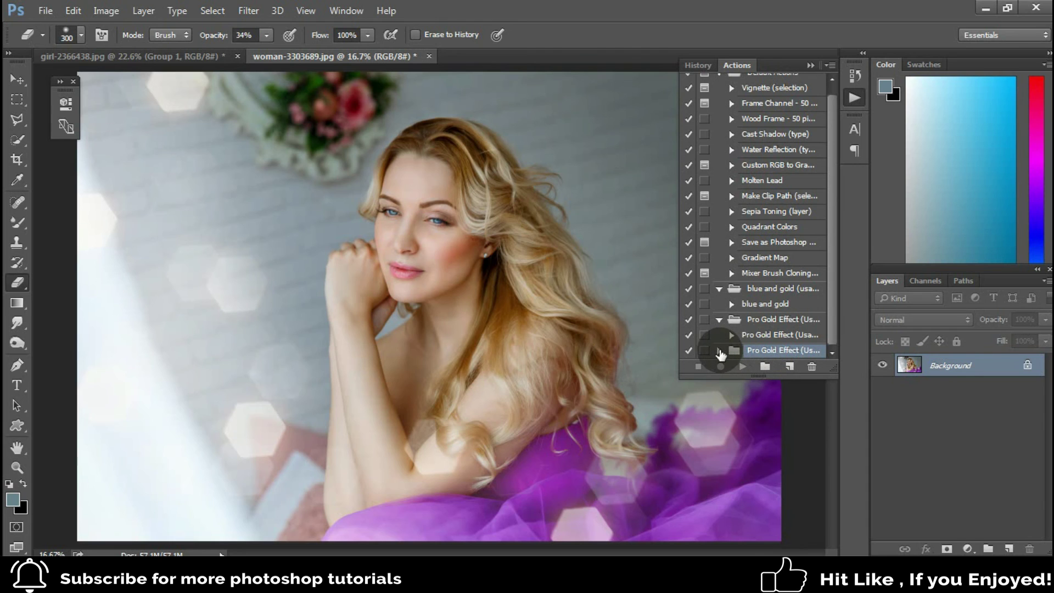
pyautogui.click(719, 350)
pyautogui.scroll(-1, 760, 316)
pyautogui.scroll(-2, 760, 315)
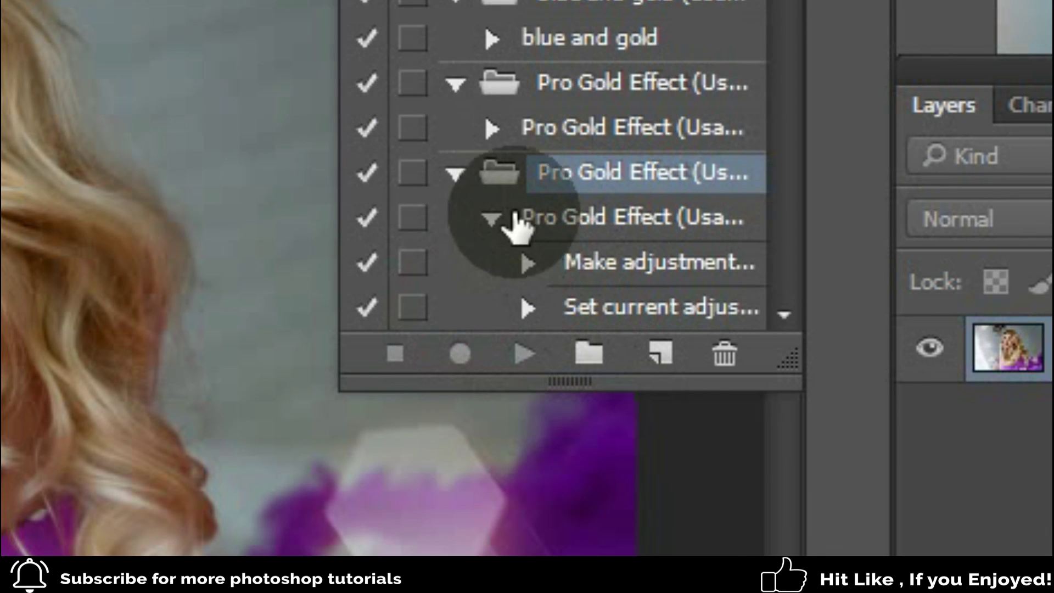
pyautogui.click(732, 319)
pyautogui.click(545, 306)
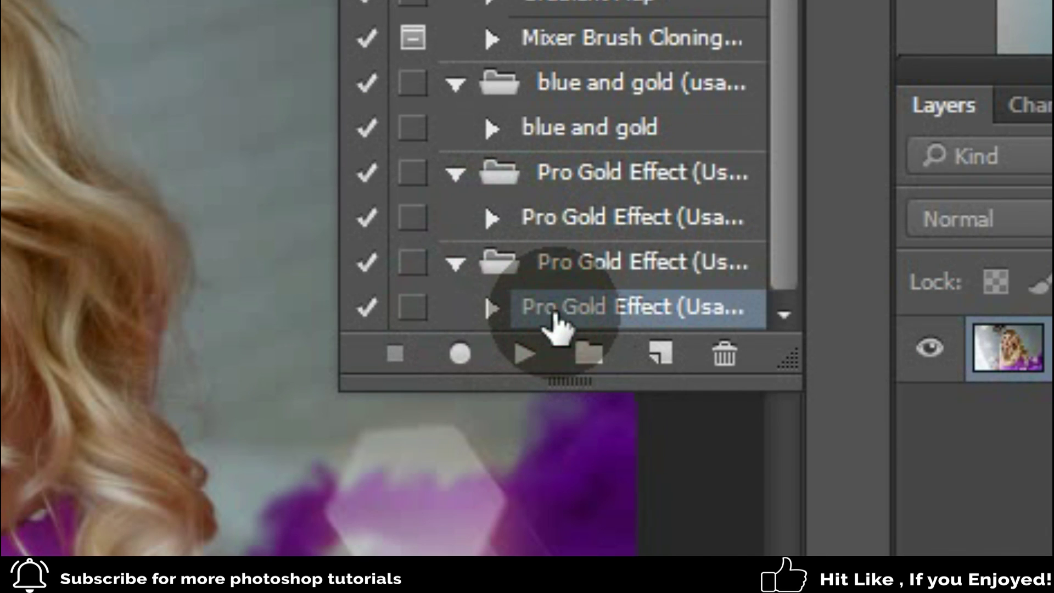
pyautogui.click(515, 354)
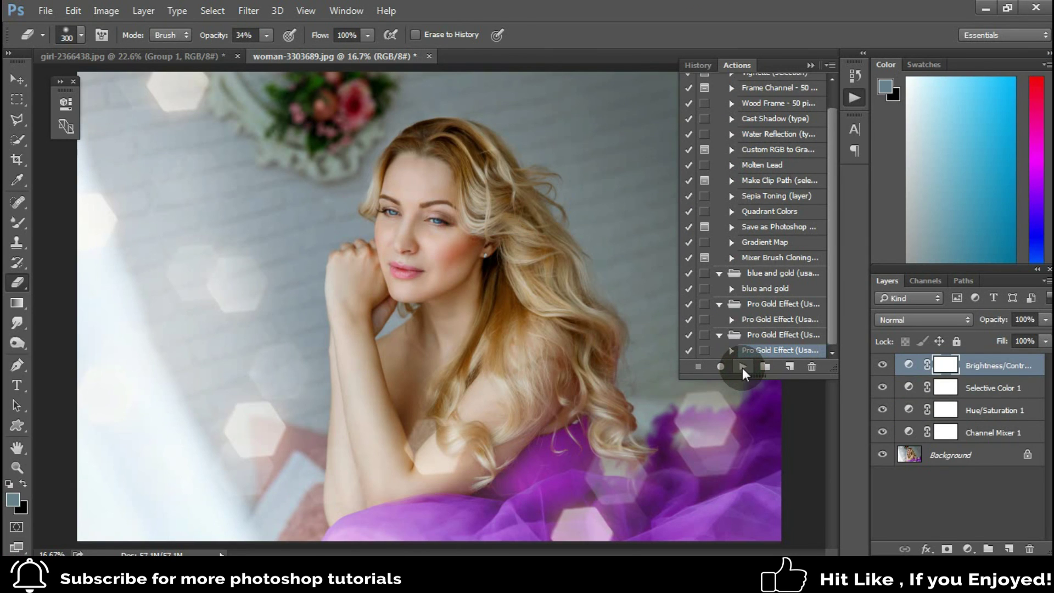
# Toggle the adjustment layers off and on to compare with the original
pyautogui.click(810, 65)
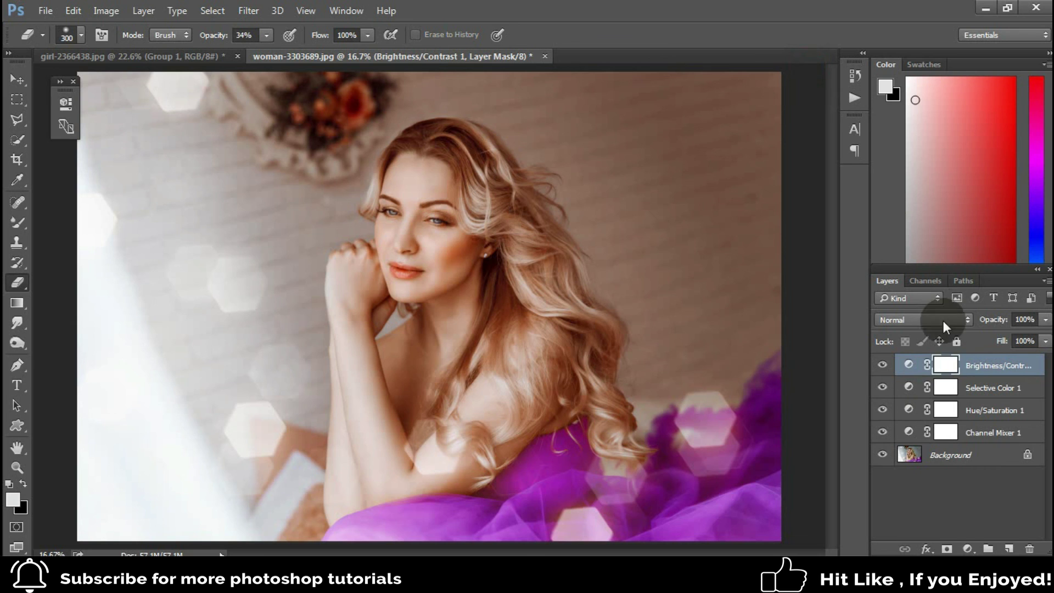
pyautogui.keyDown('alt'); pyautogui.click(880, 455); pyautogui.keyUp('alt')
pyautogui.keyDown('alt'); pyautogui.click(880, 455); pyautogui.keyUp('alt')
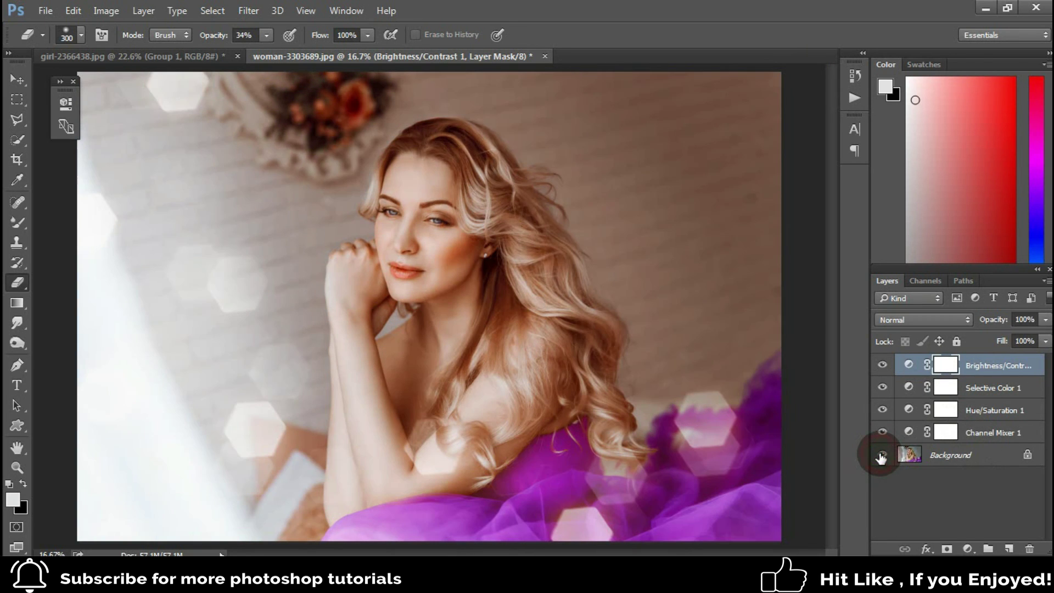